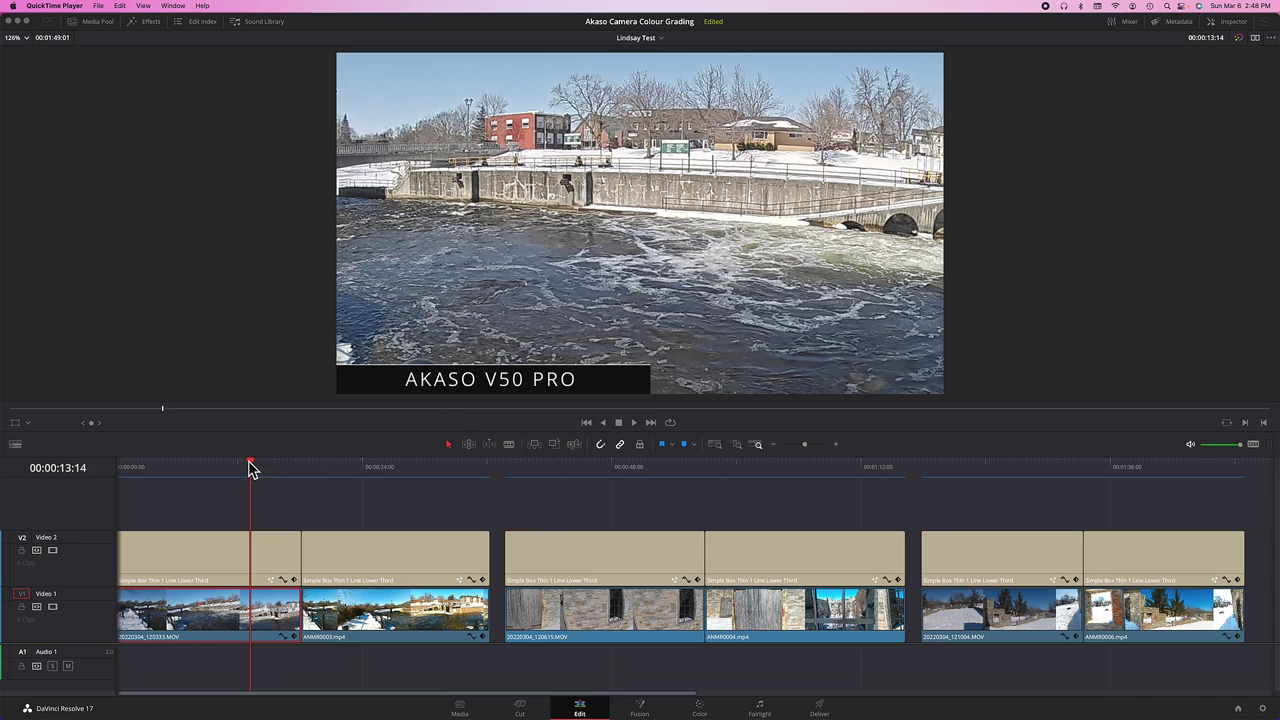
- Scrub the playhead through the ungraded clips to the final Akaso Brave 4 Pro park shot
drag(250, 467, 377, 466)
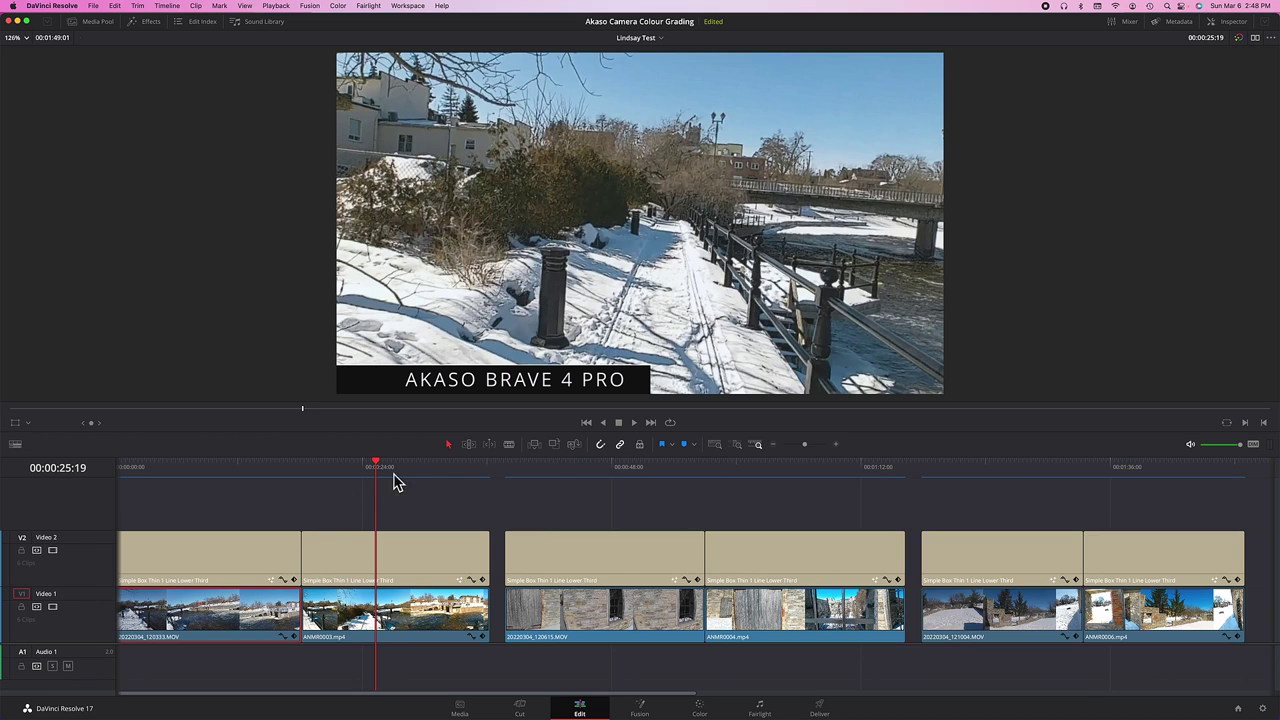
drag(375, 465, 1023, 490)
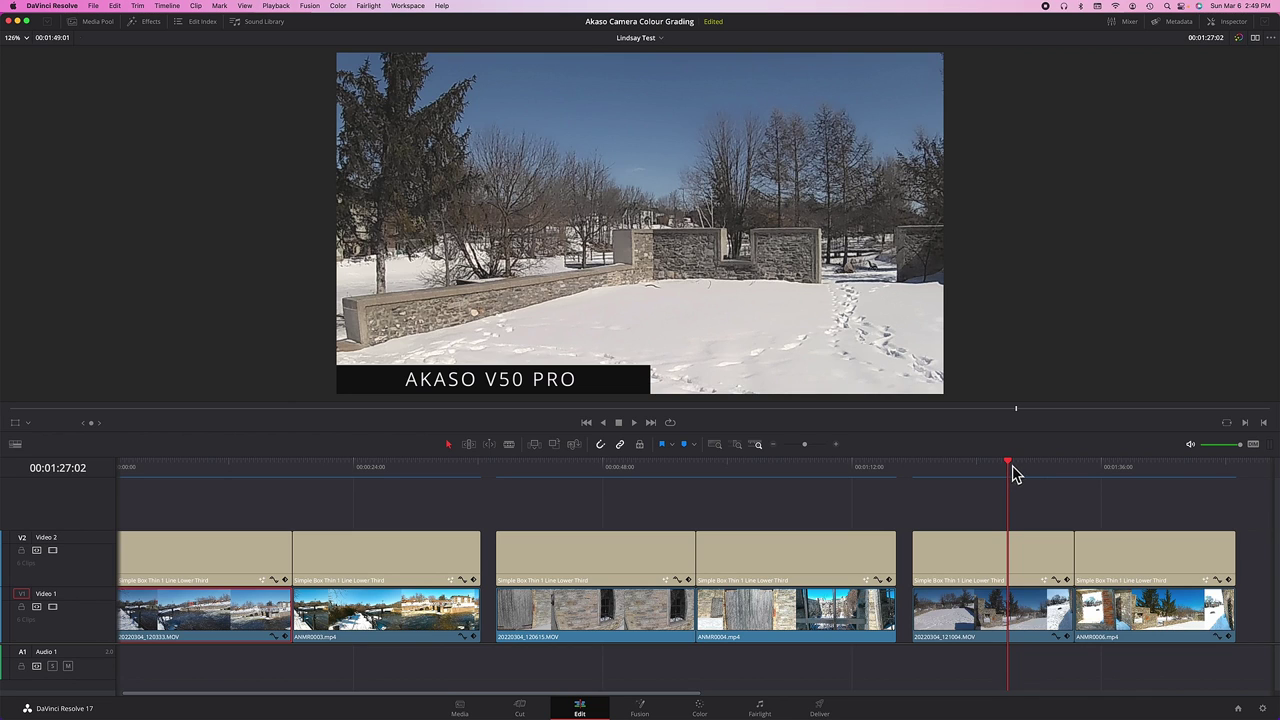
drag(1008, 463, 1120, 480)
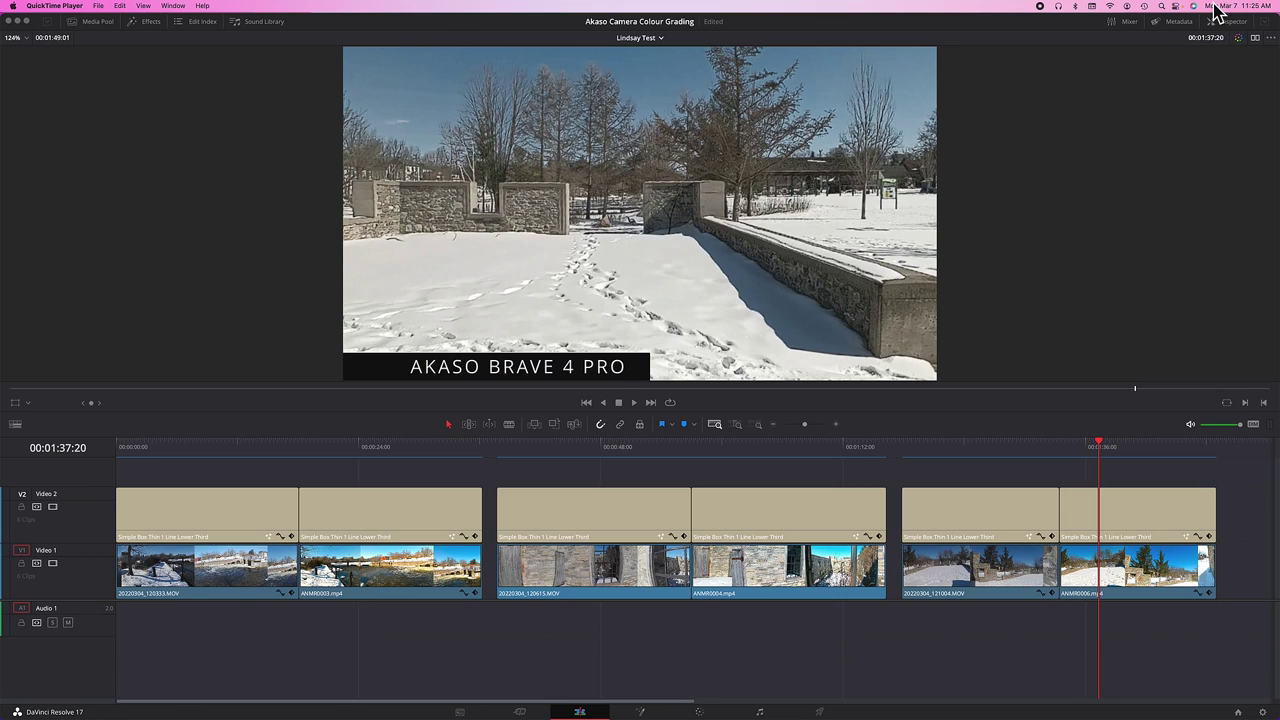
- Turn the viewer's grade bypass off so the Brave 4 Pro park shot shows its grade
click(1239, 39)
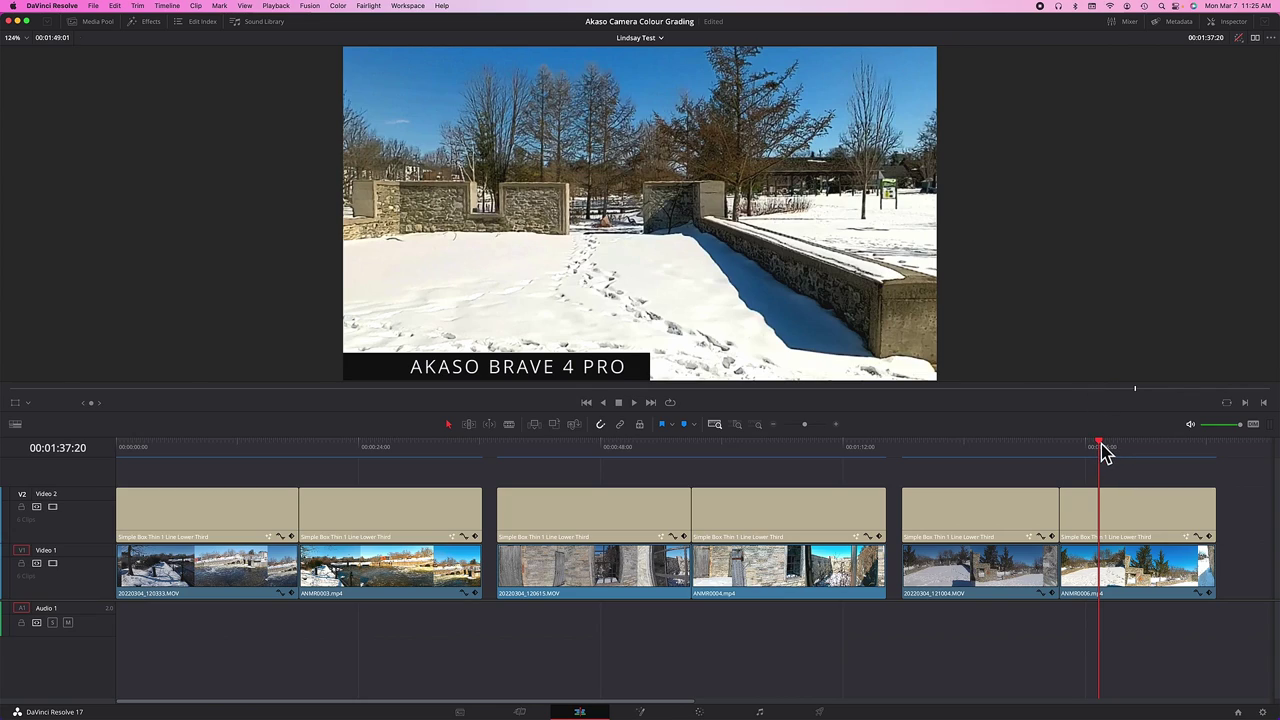
- Scrub from the opening V50 Pro clip through the Brave 4 Pro, stone barn and park clip pairs
drag(1100, 452, 178, 432)
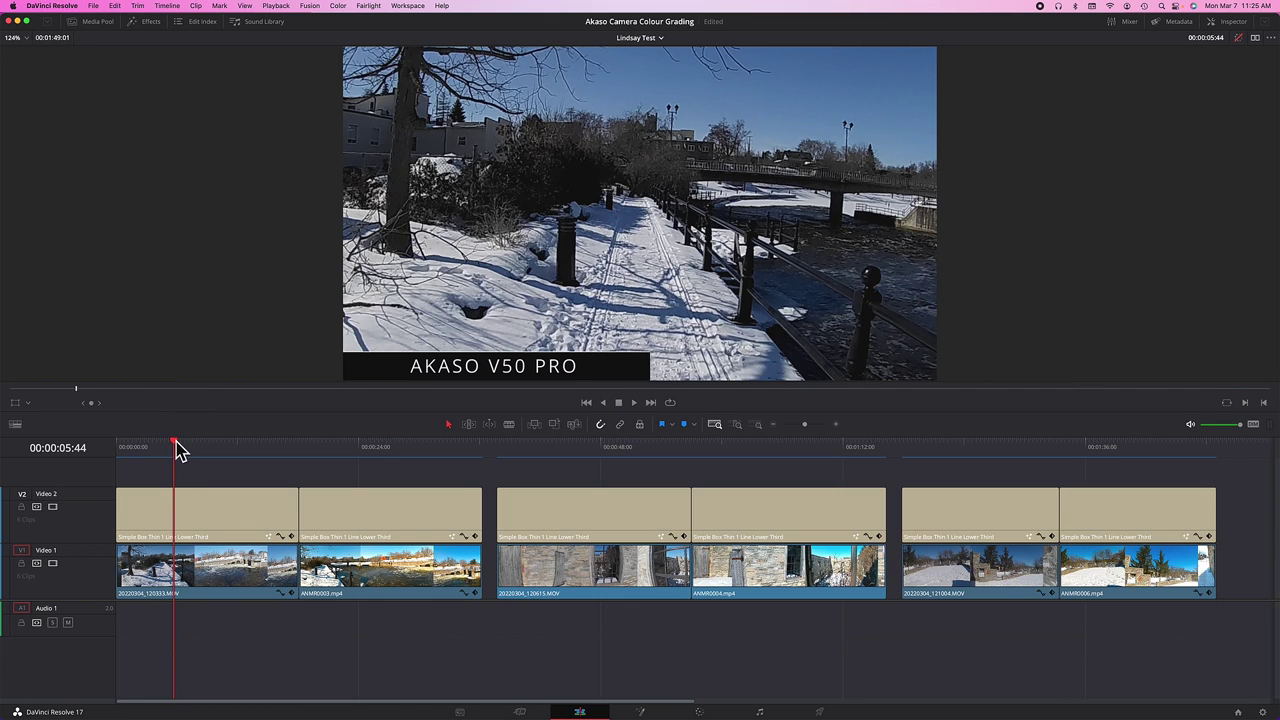
drag(177, 449, 336, 458)
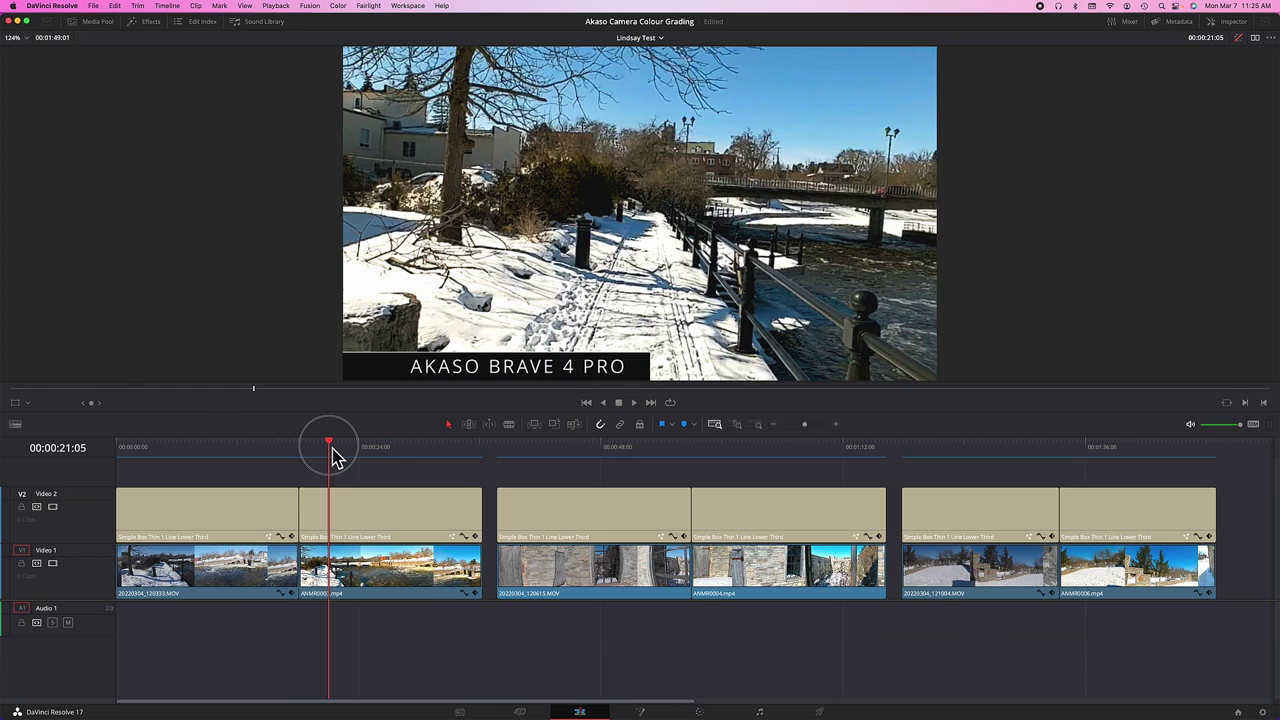
drag(333, 450, 323, 449)
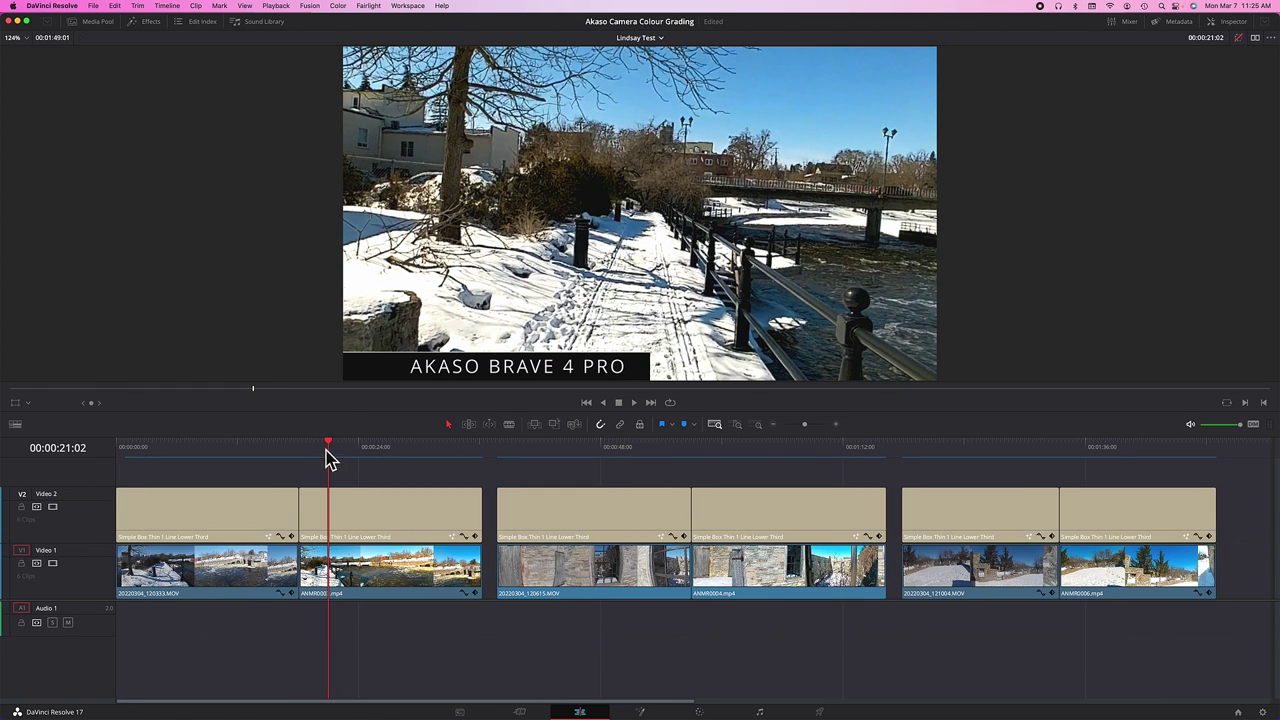
drag(328, 445, 510, 462)
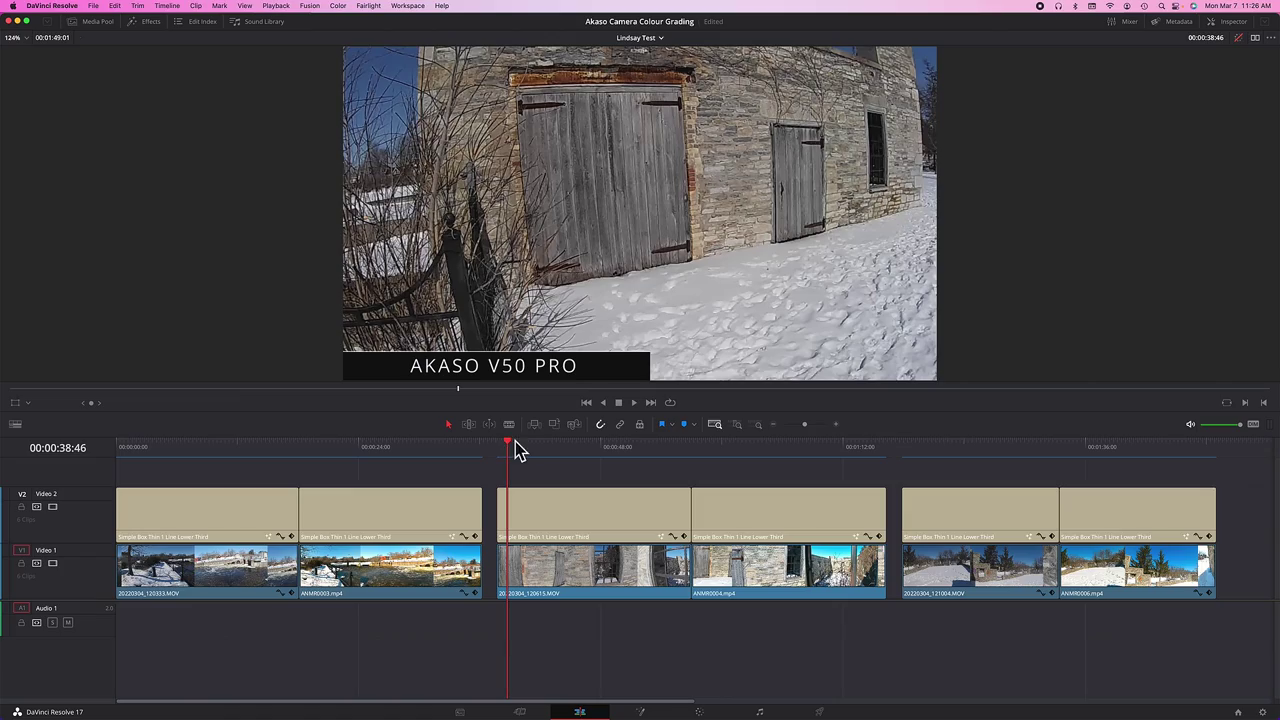
drag(514, 449, 703, 461)
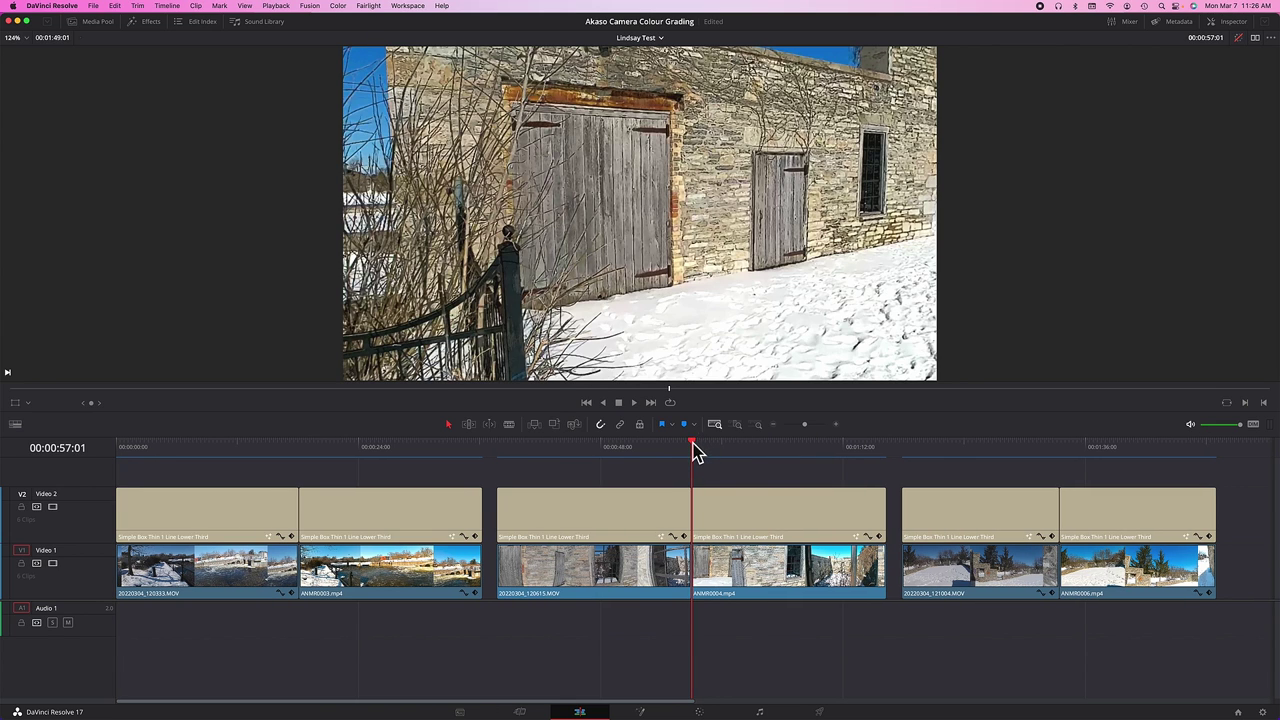
drag(692, 443, 956, 453)
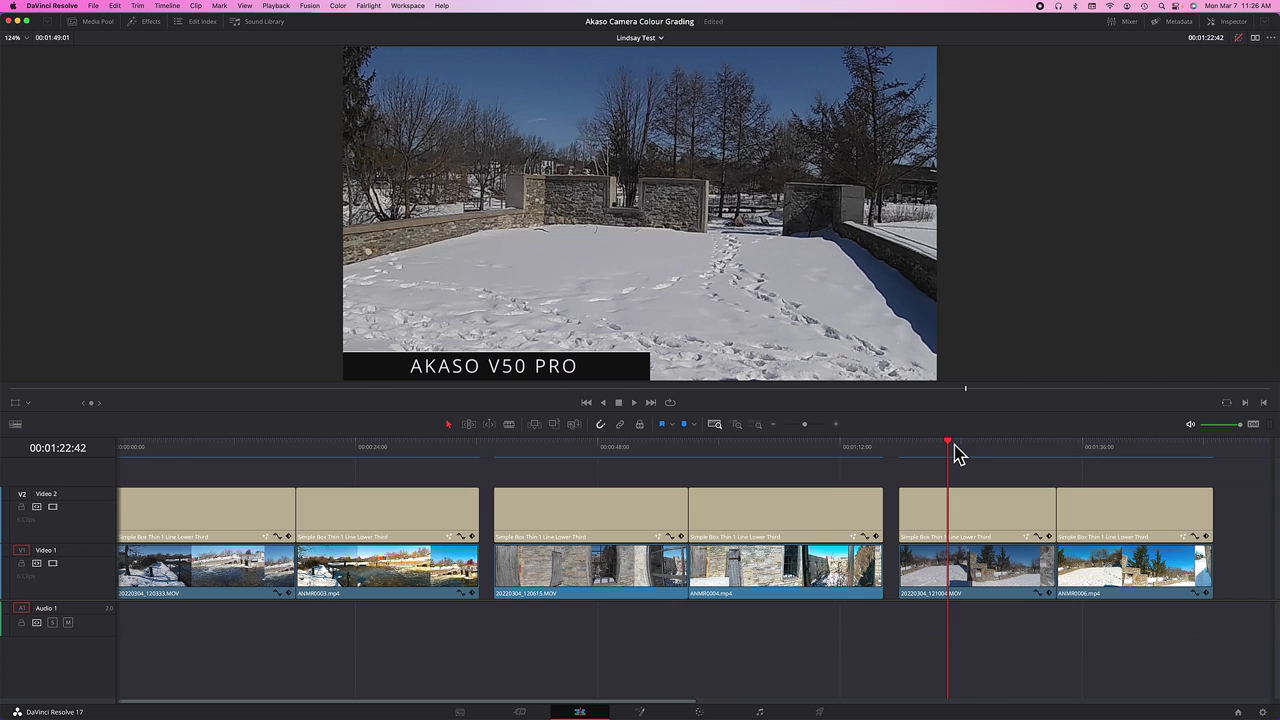
drag(956, 453, 1108, 449)
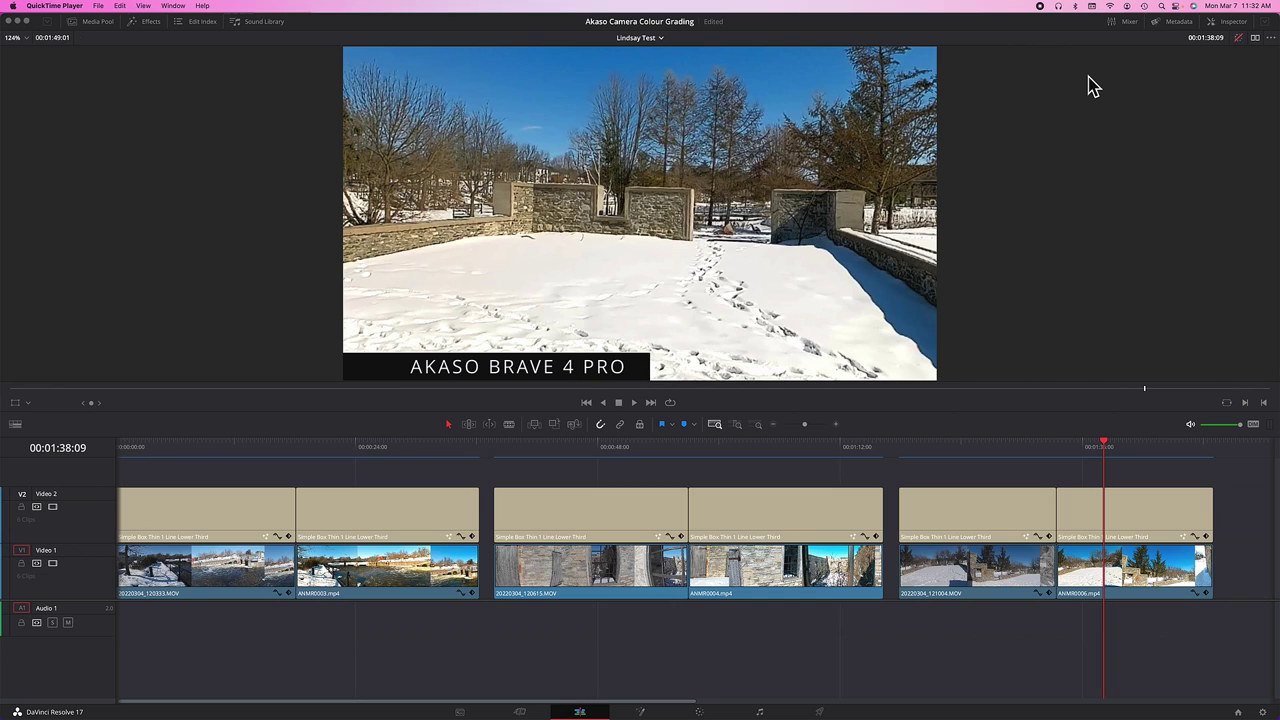
- Bypass the grade and return the playhead to 00:00:00:00 on the opening V50 Pro clip
click(1239, 38)
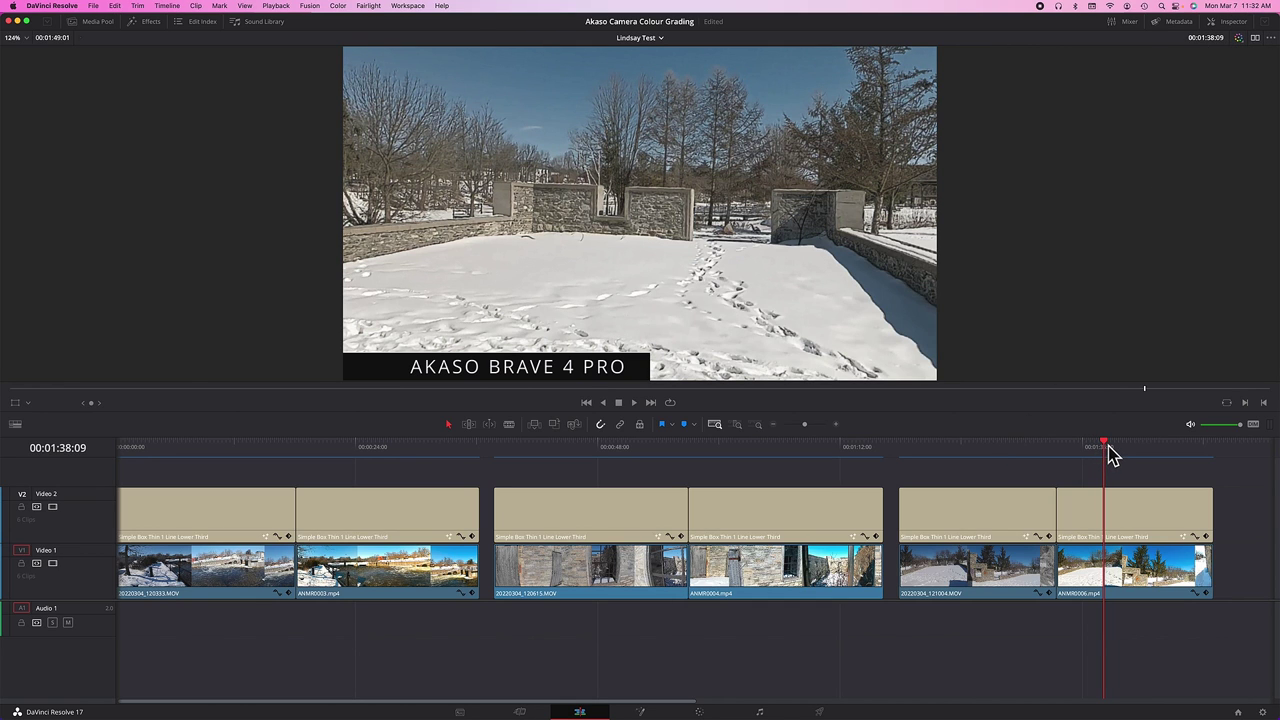
drag(1110, 453, 138, 414)
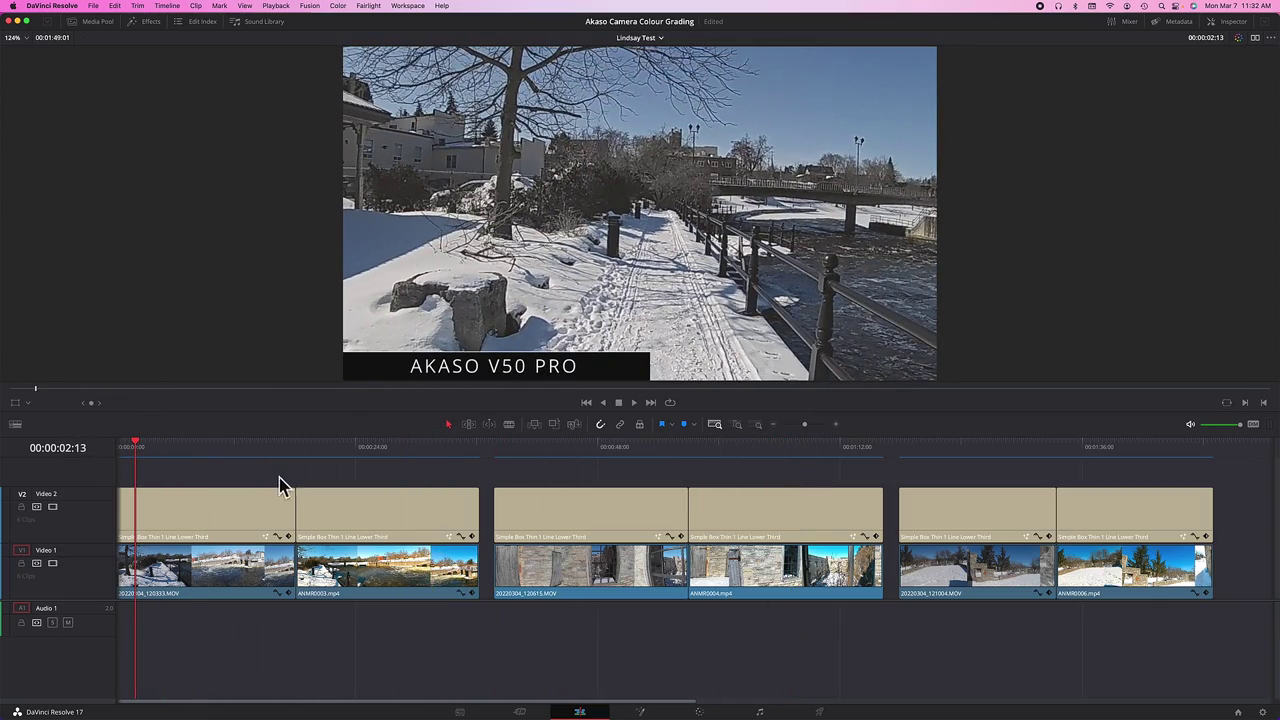
click(118, 450)
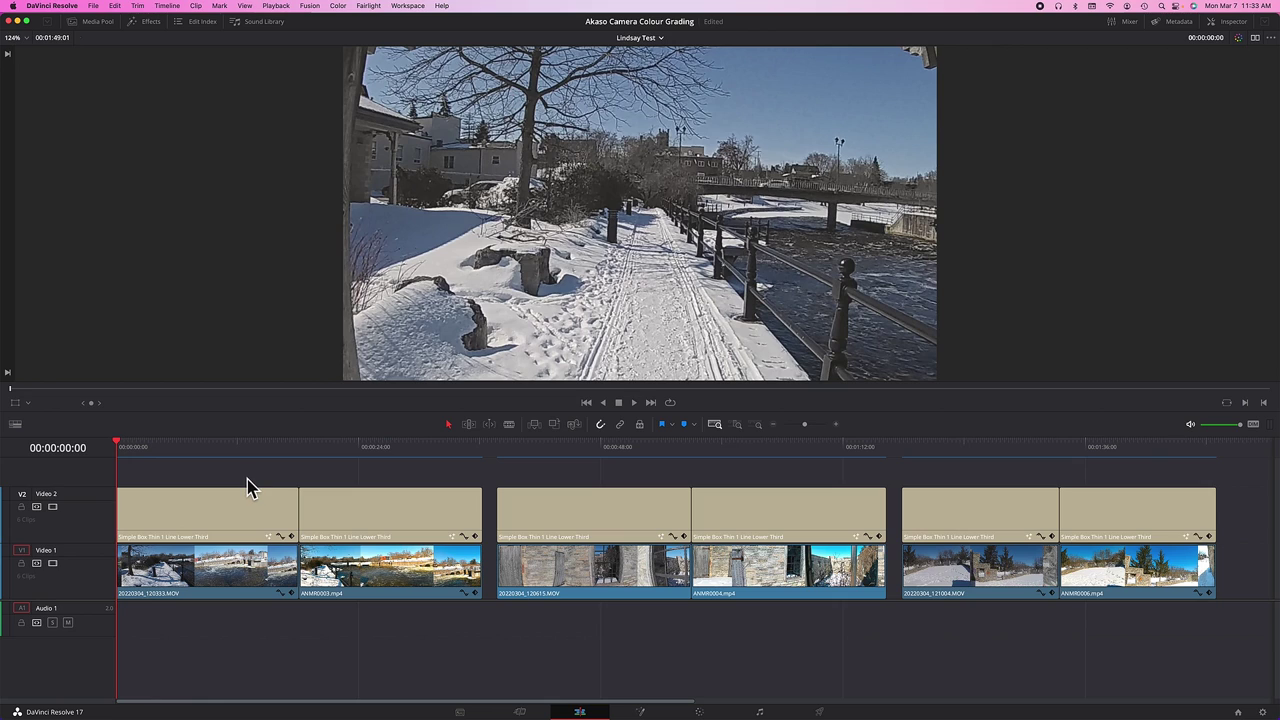
mouse_move(120, 451)
mouse_down()
mouse_move(134, 443)
mouse_move(106, 449)
mouse_up()
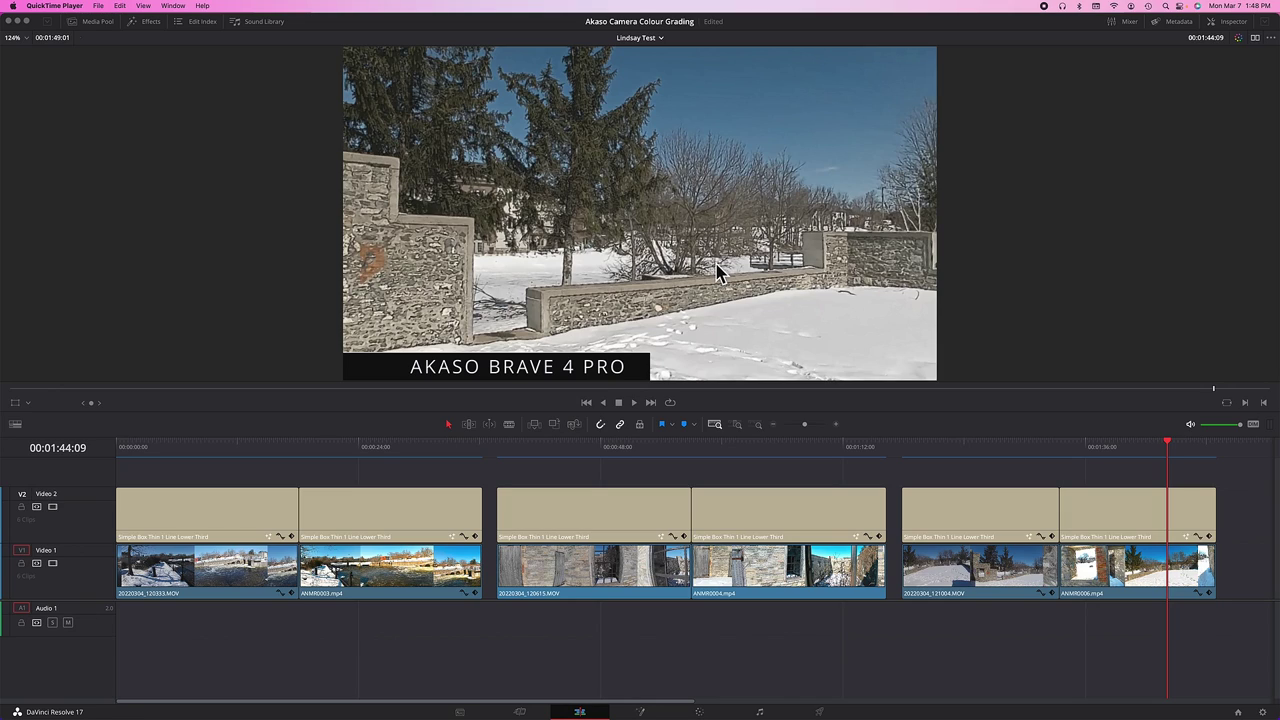
- Switch to the Color page on the final Brave 4 Pro clip
click(700, 712)
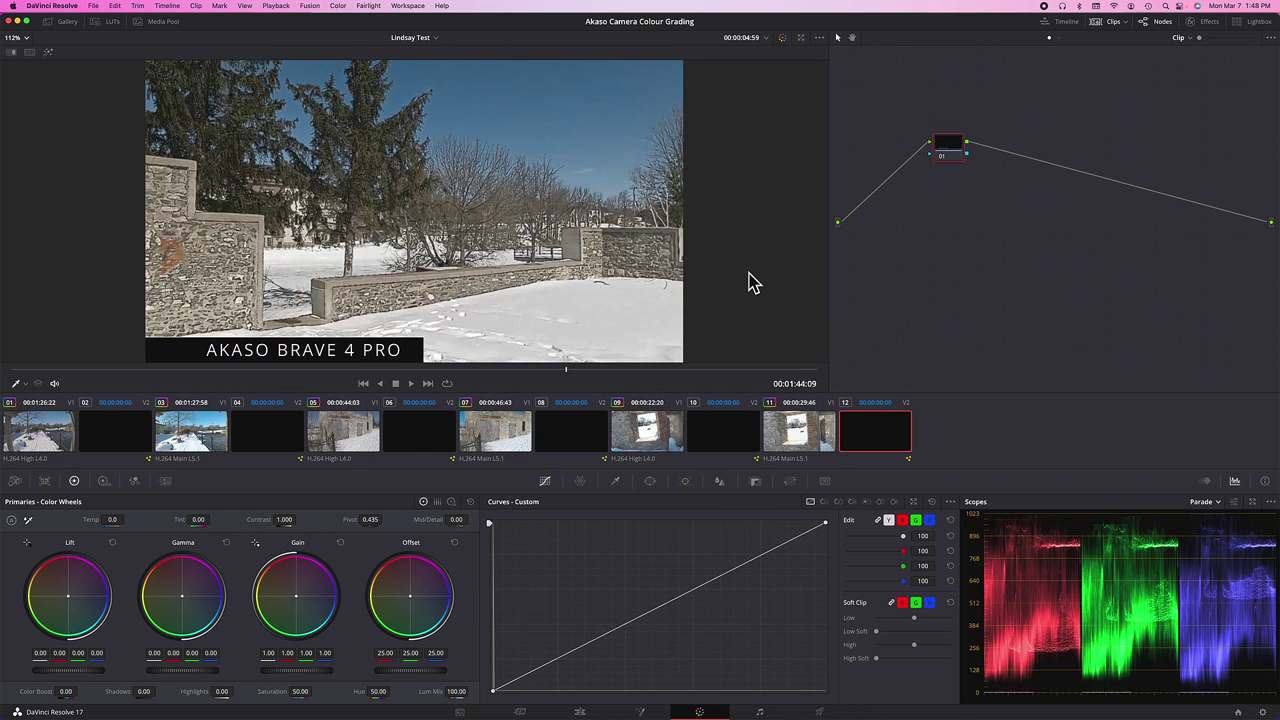
- Zoom the viewer out, then set the viewer zoom back to Fit
scroll(745, 292, down, 5)
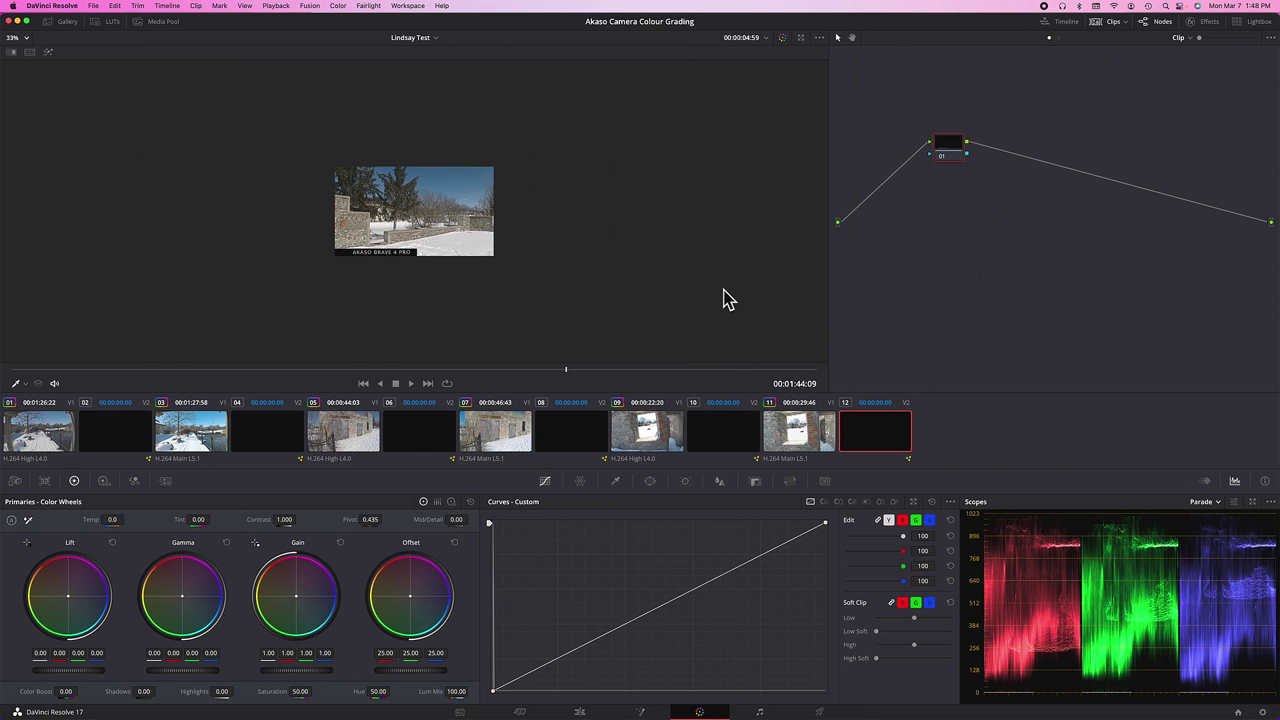
click(27, 39)
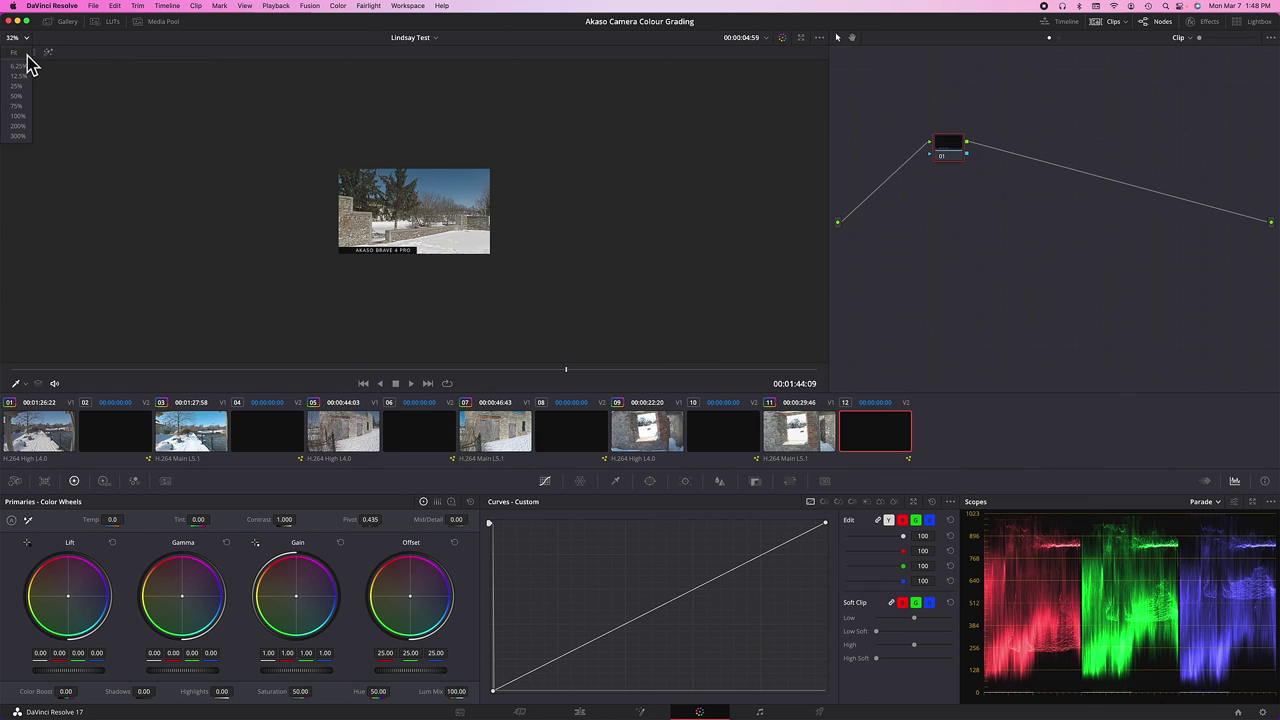
click(27, 55)
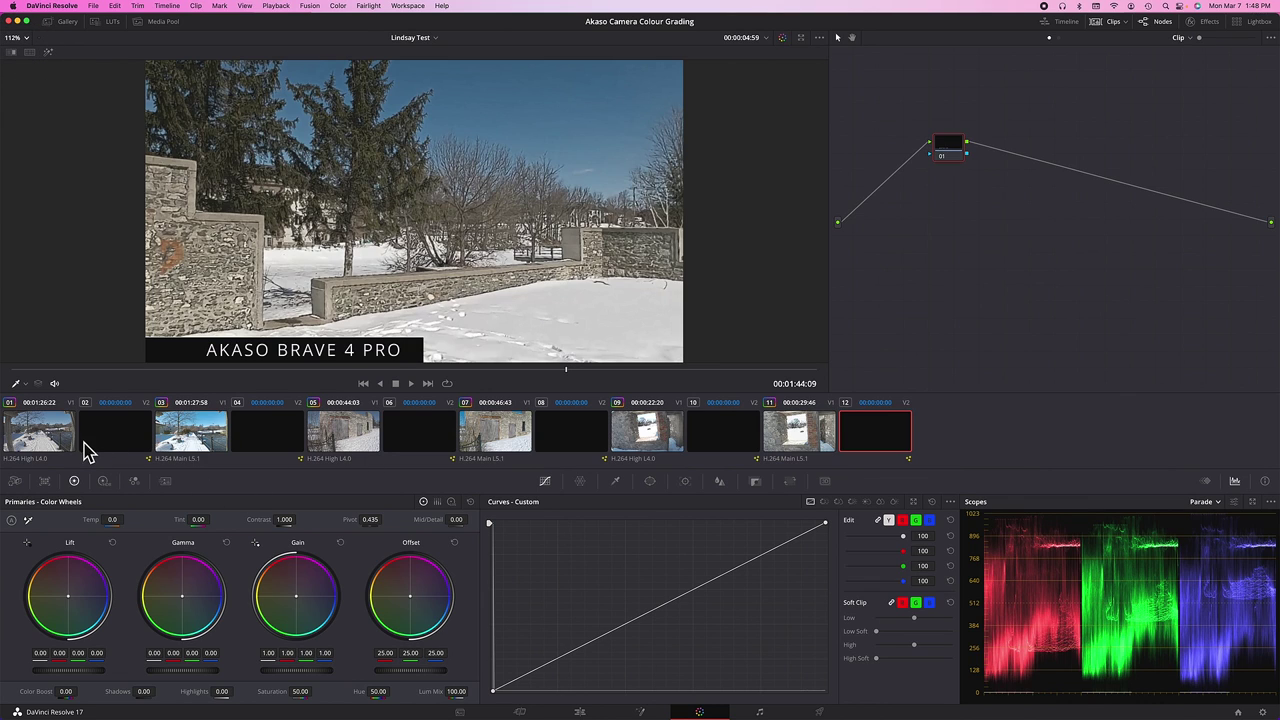
- Load clip 01, the snowy riverside shot, and disable its Look node
click(48, 444)
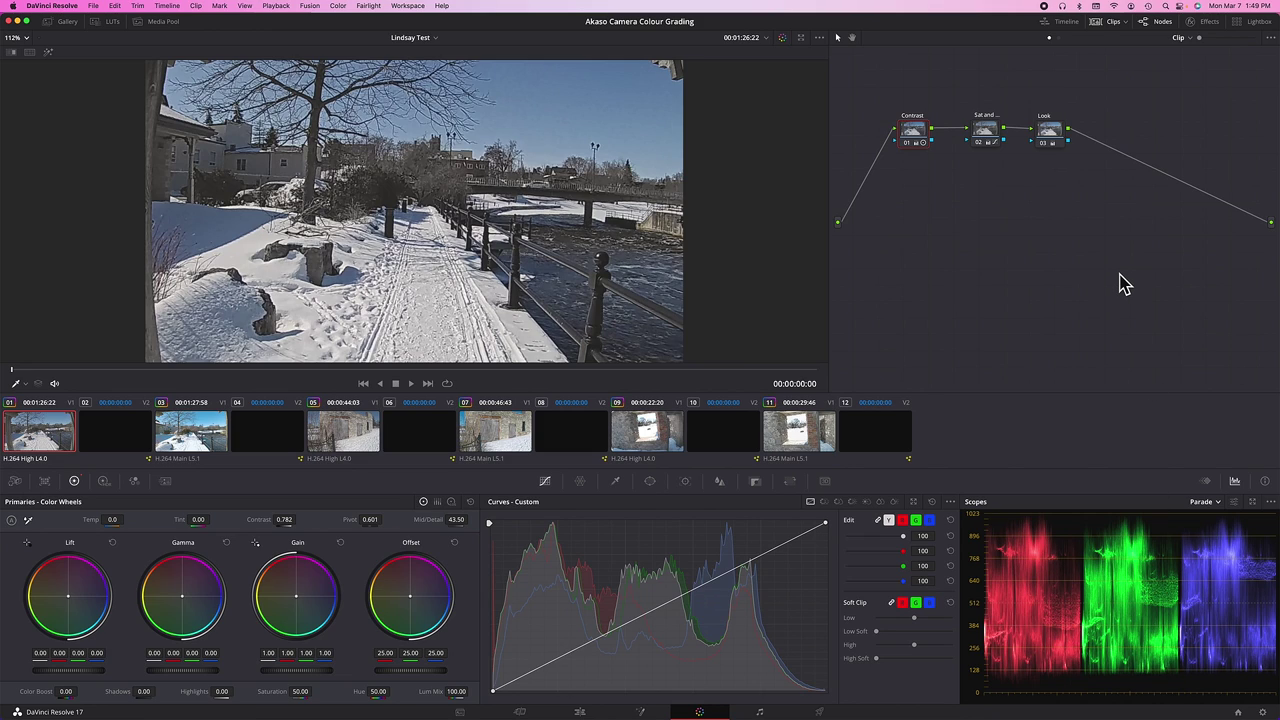
click(1045, 143)
- Disable the Sat and Contrast nodes, show the Waveform scope, then re-enable Contrast
click(984, 143)
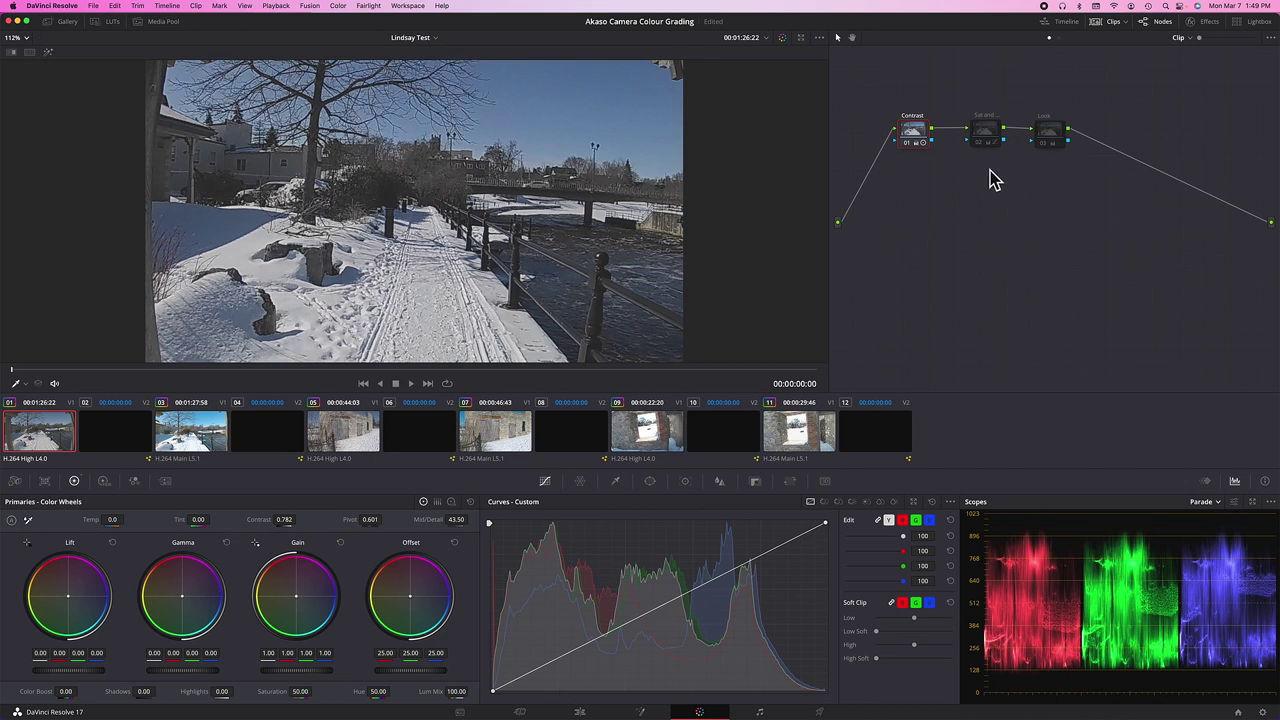
click(912, 143)
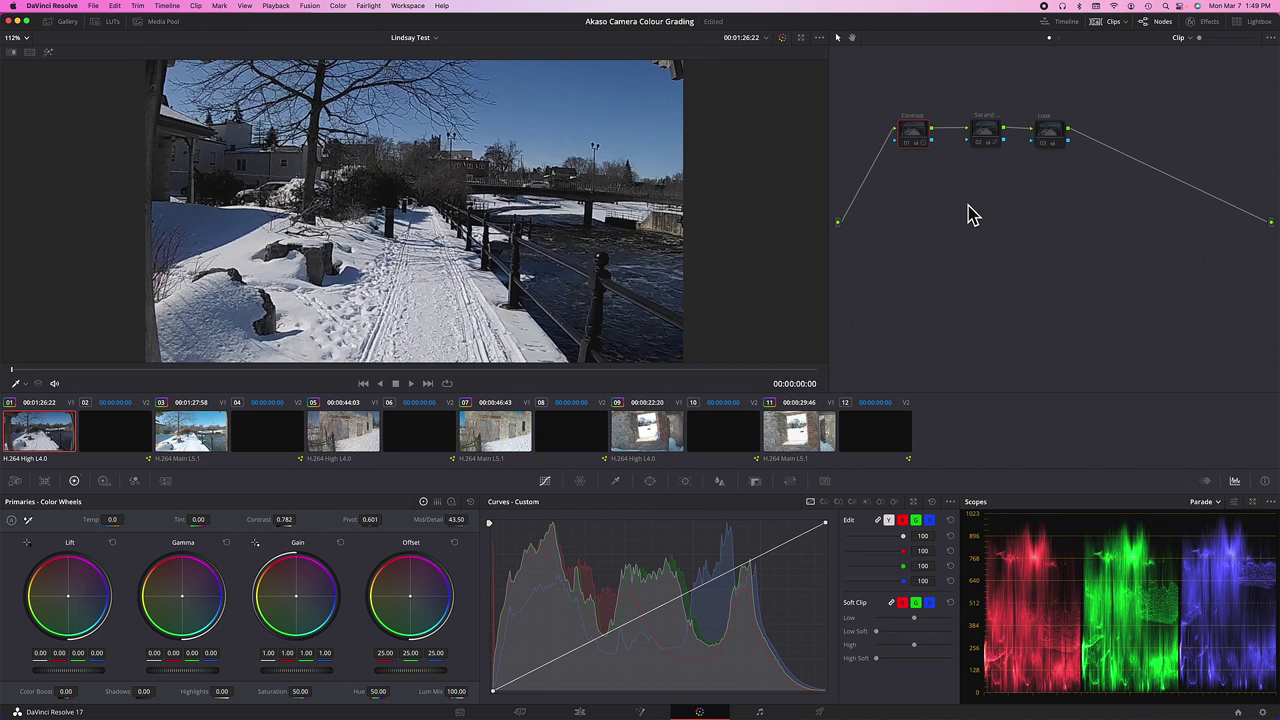
click(1217, 502)
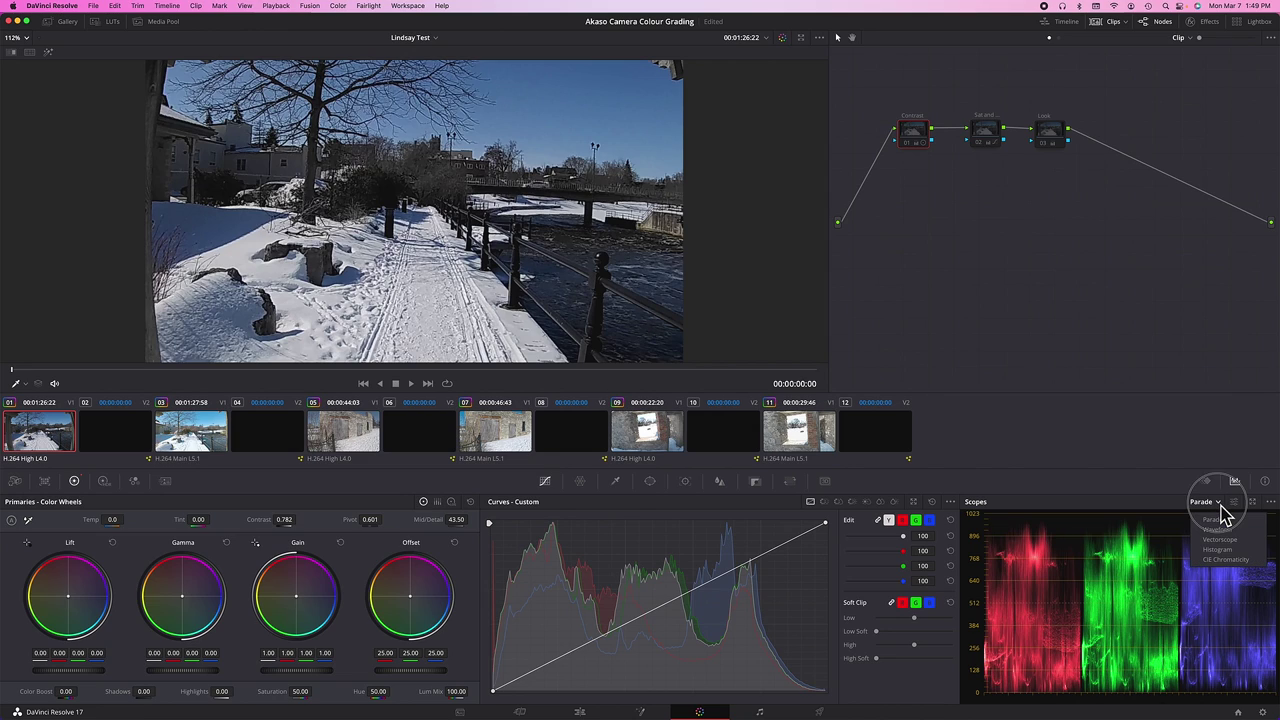
click(1218, 530)
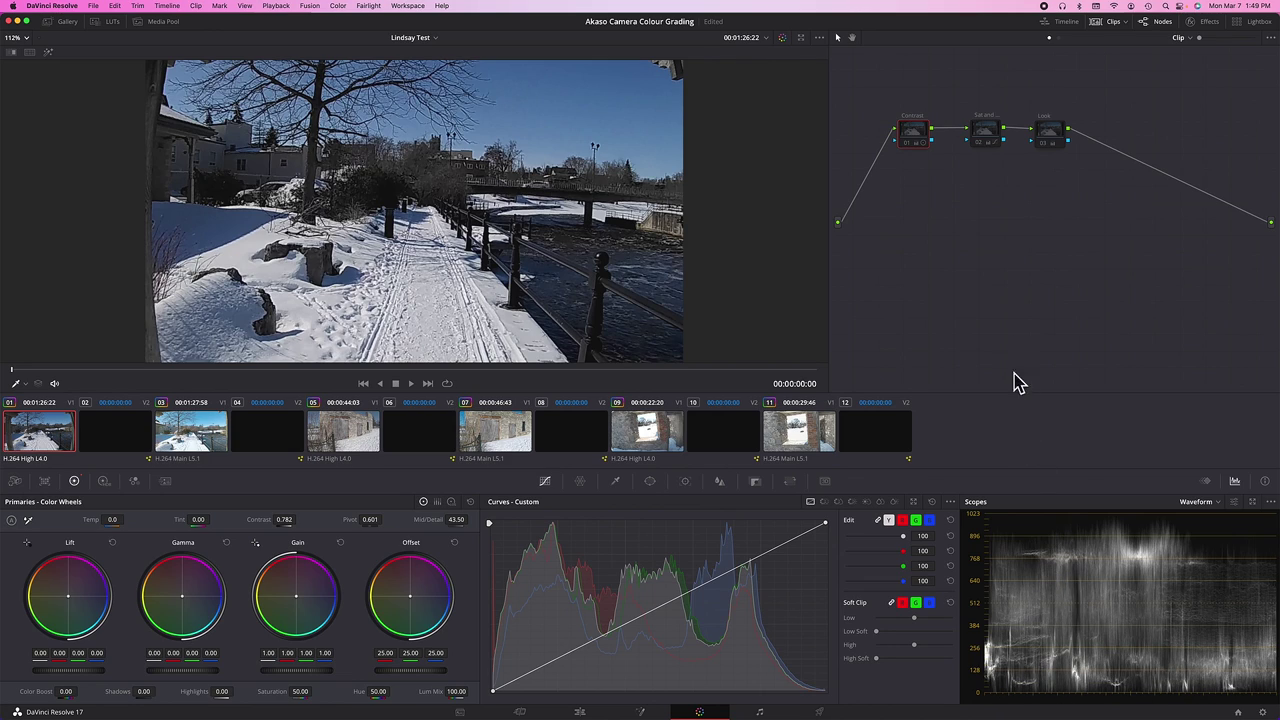
click(910, 146)
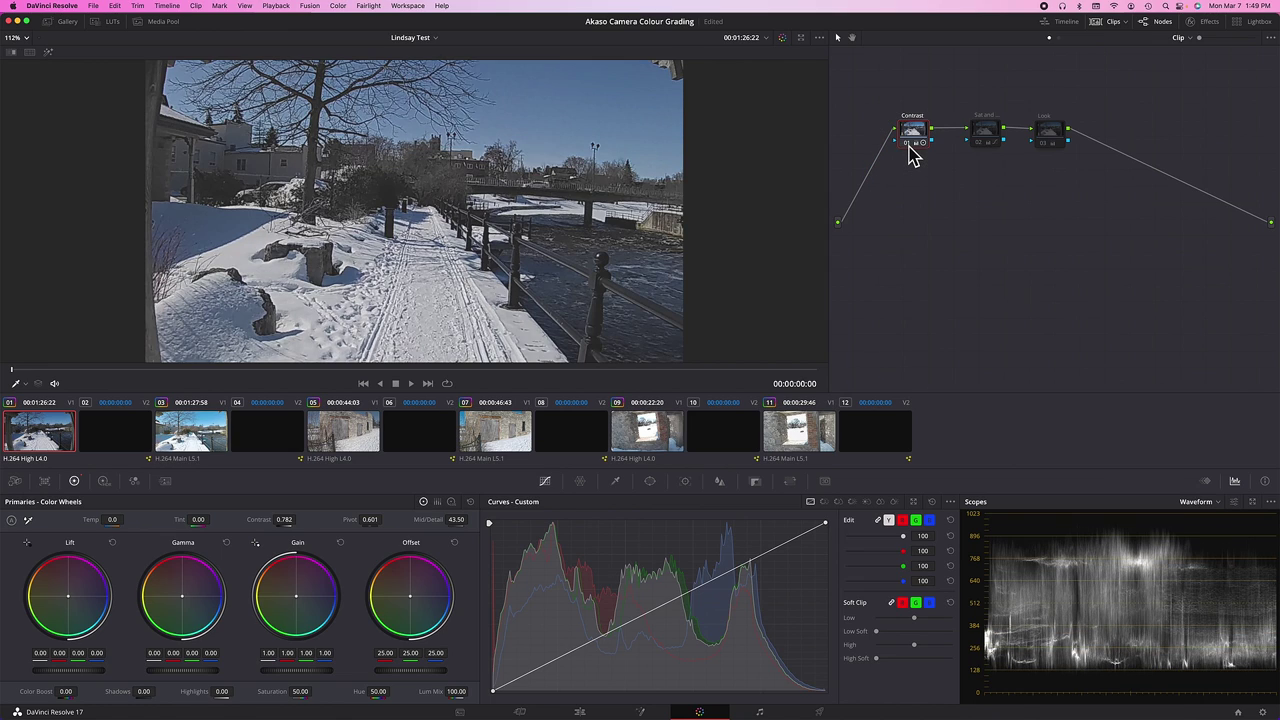
- Re-enable the Sat and Look nodes on the riverside clip
click(981, 145)
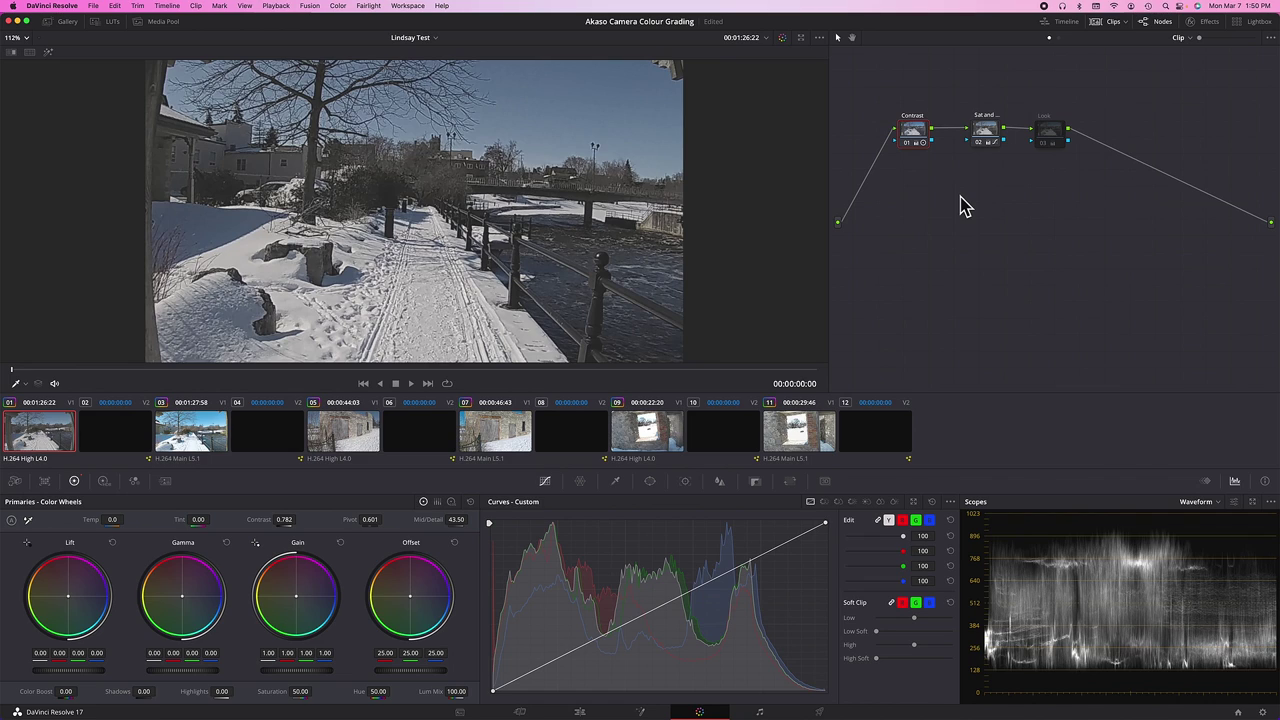
click(1045, 146)
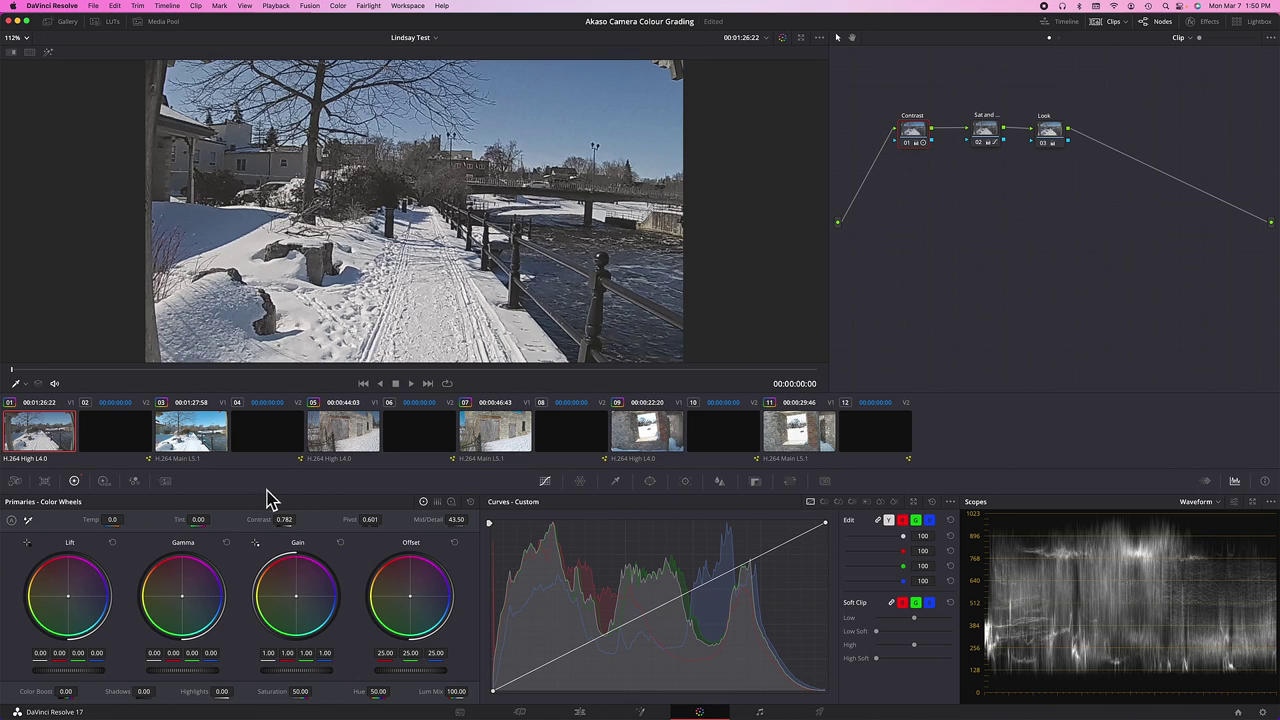
- Select clip 03, disable its Look, Sat and Contrast nodes, and switch the scope to Parade
click(197, 440)
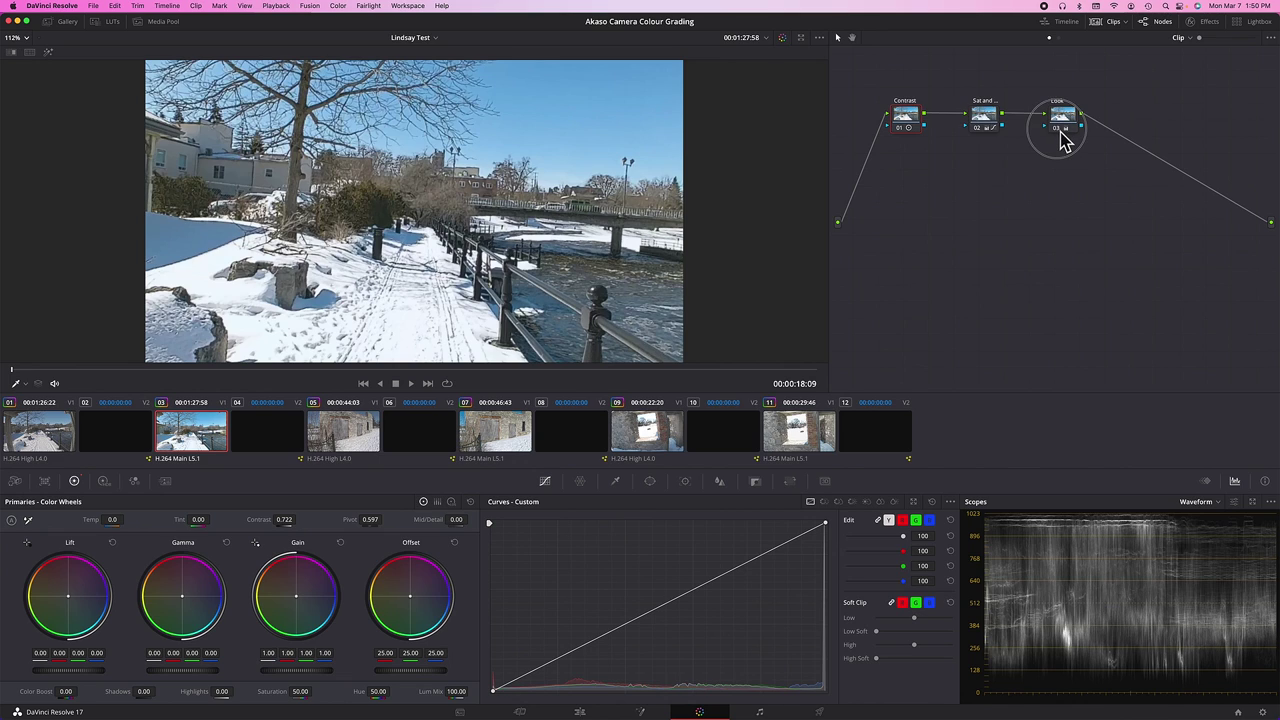
click(1061, 133)
click(984, 132)
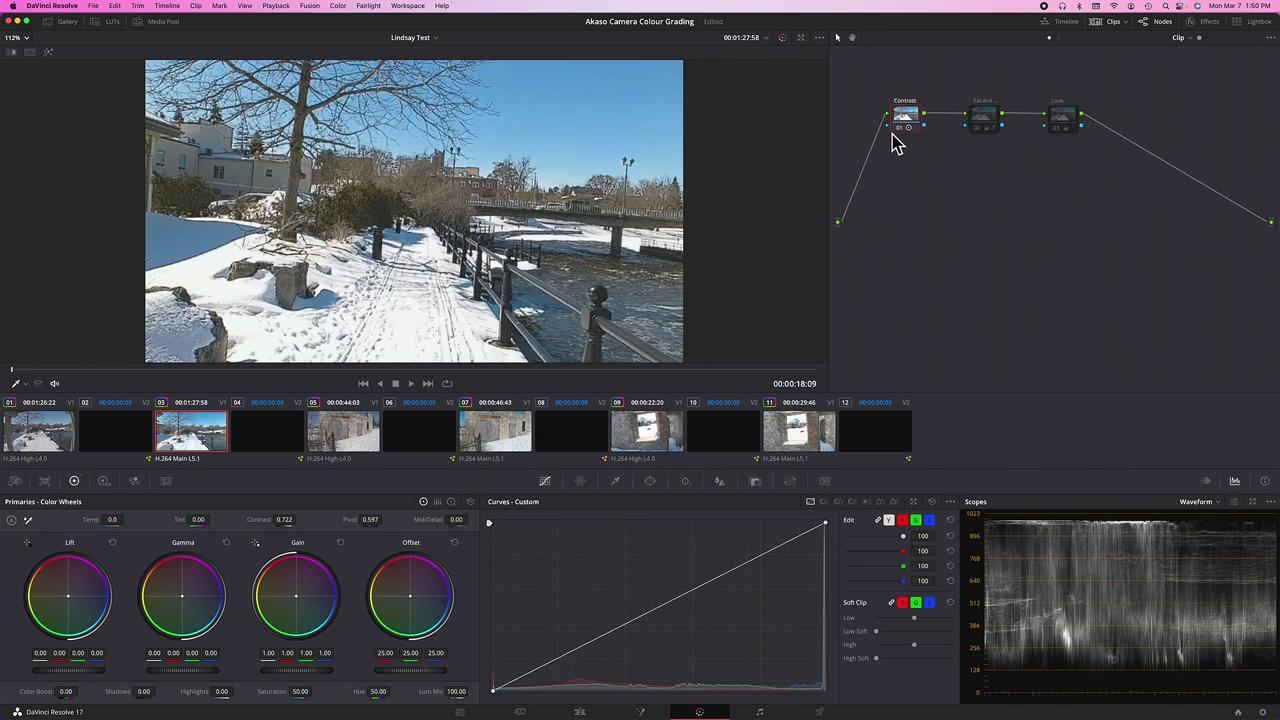
click(903, 132)
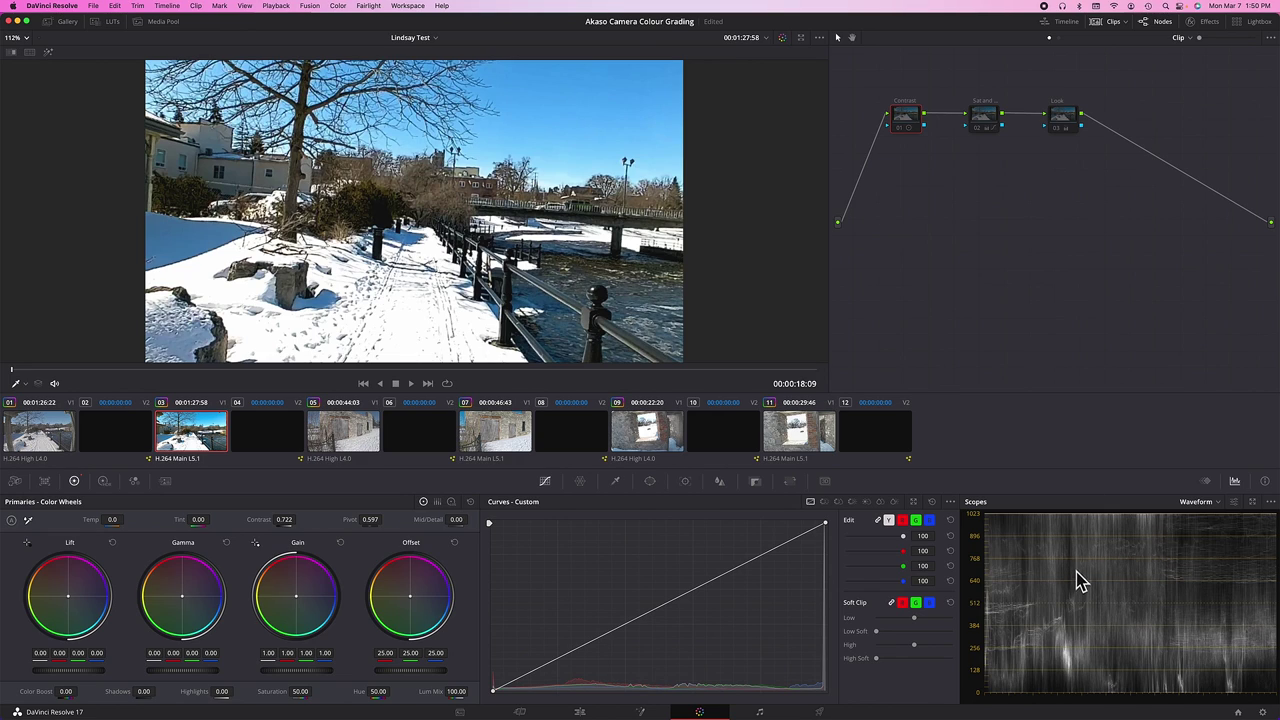
click(1220, 503)
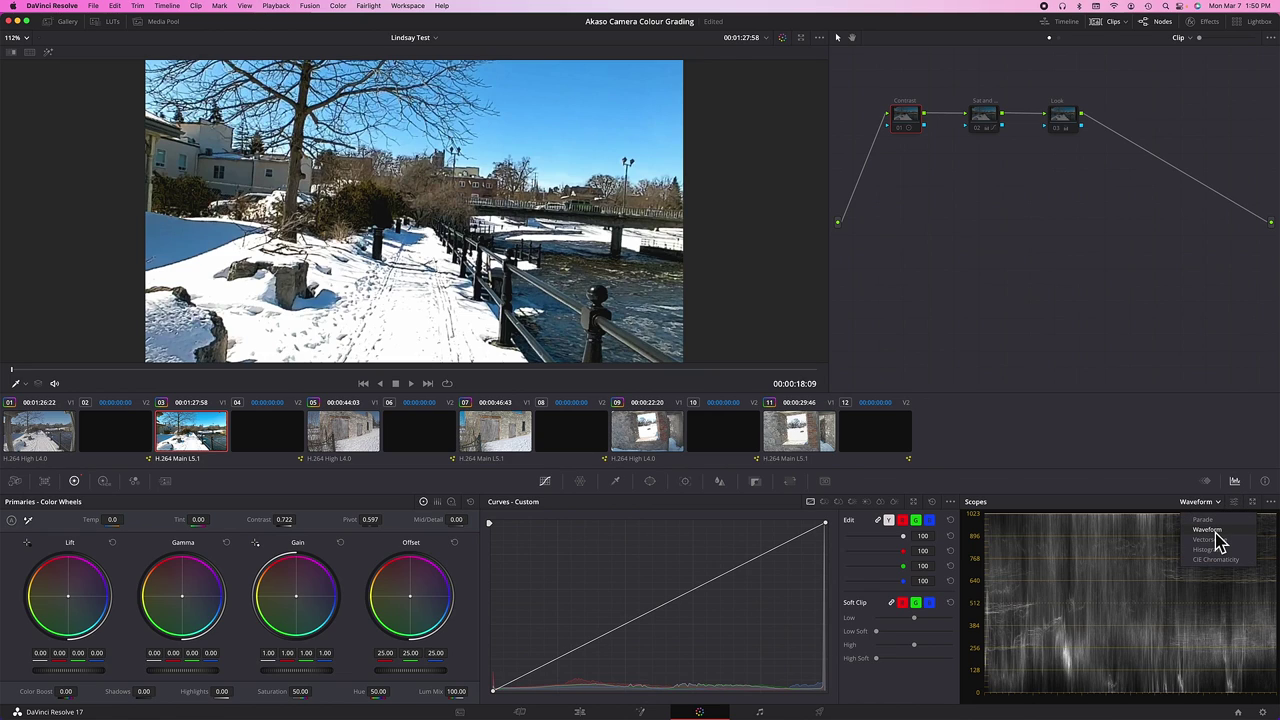
click(1210, 520)
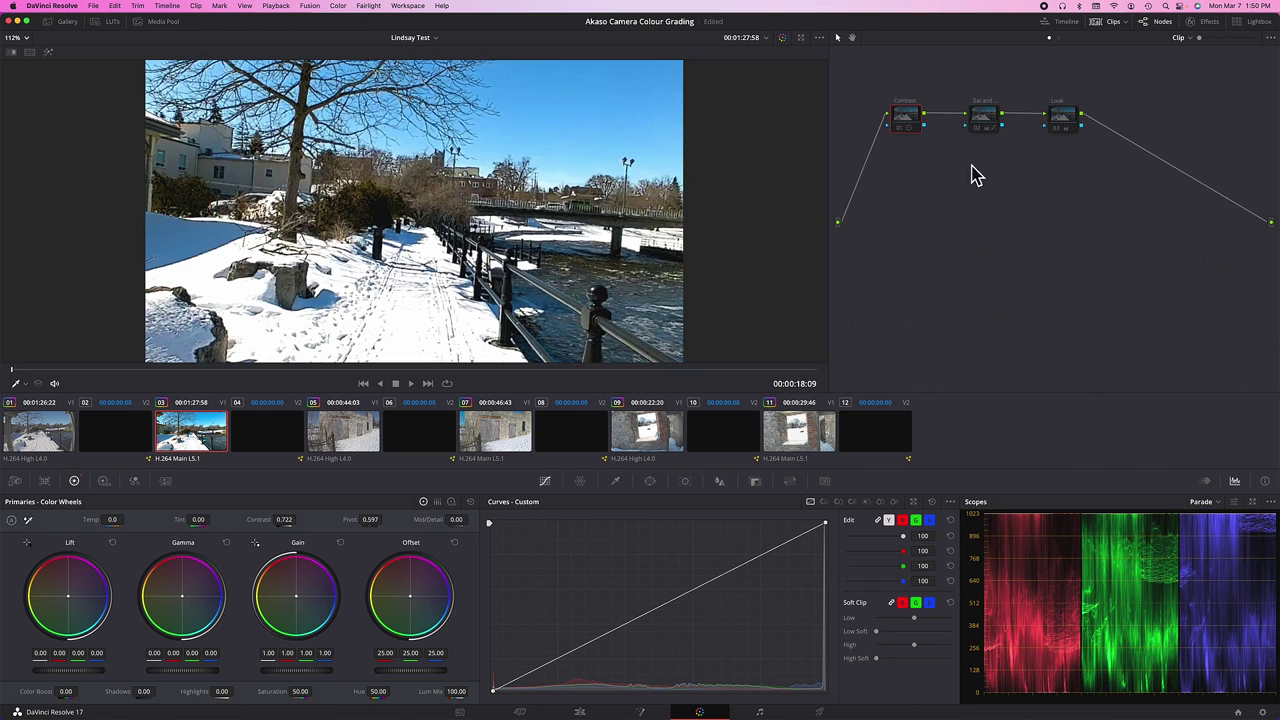
- Re-enable Contrast, Sat and Look on the parade, then select the stone barn clip
click(900, 129)
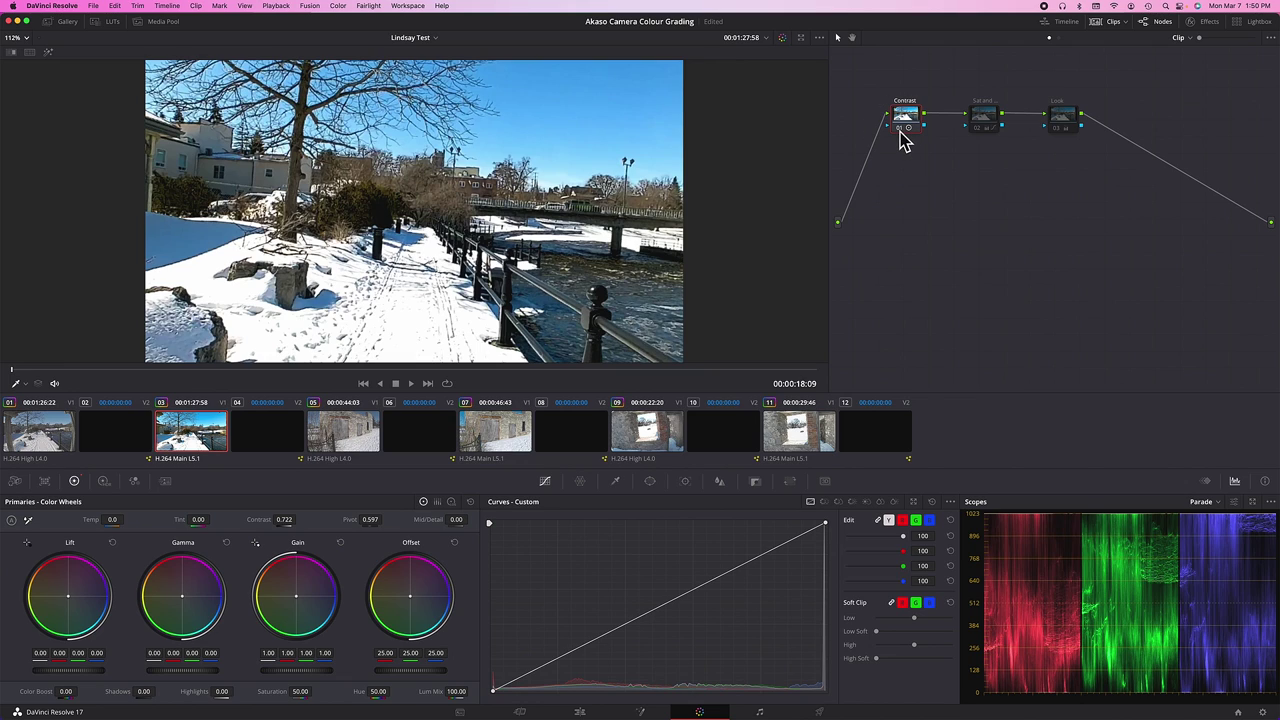
click(978, 129)
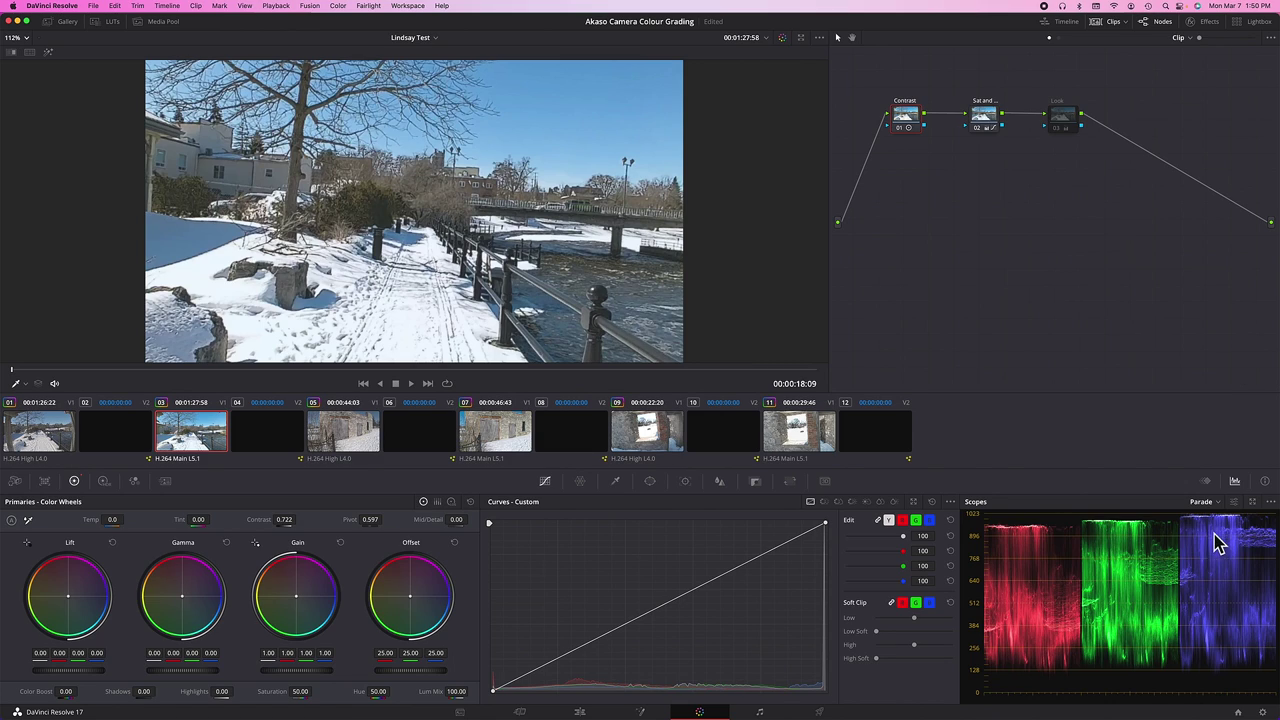
click(1063, 140)
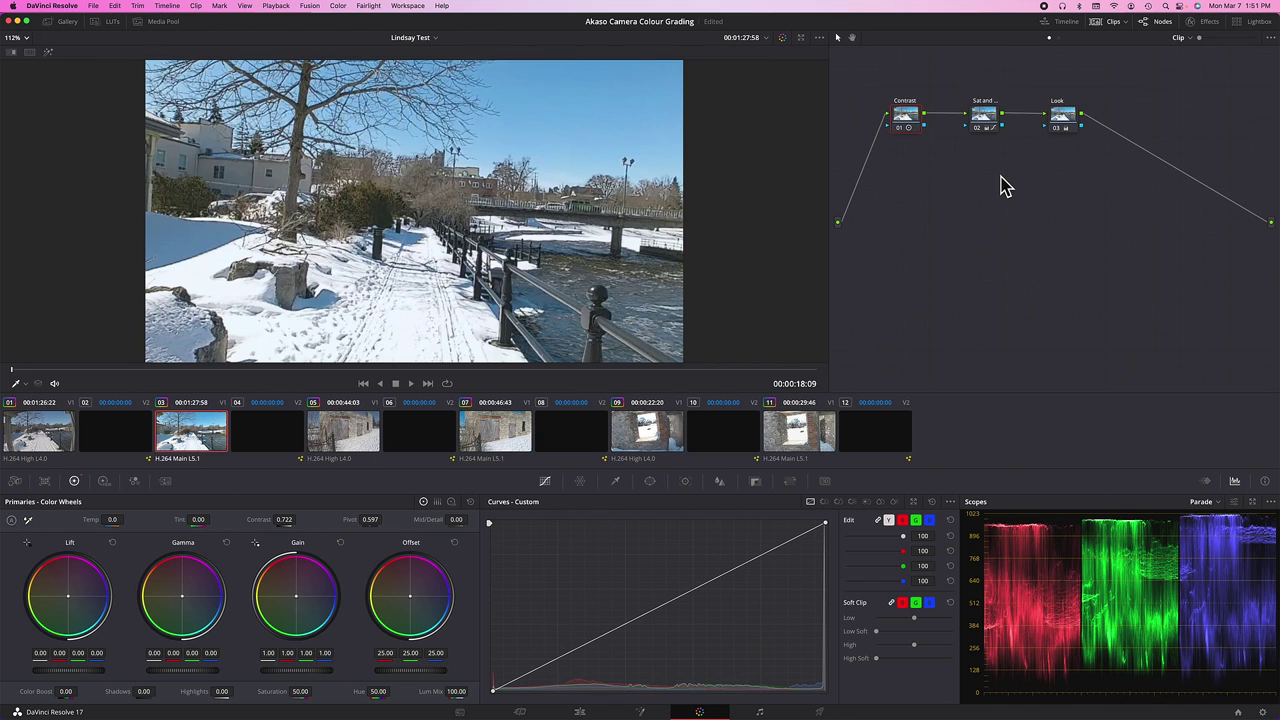
click(347, 432)
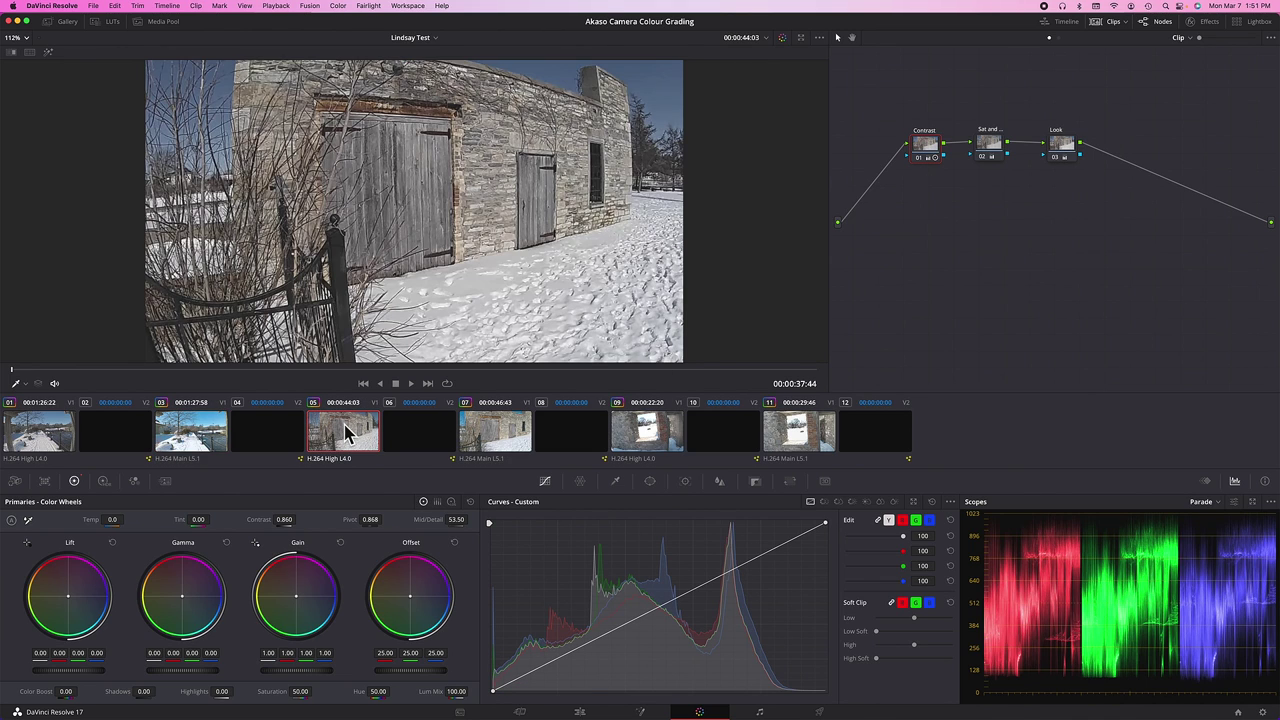